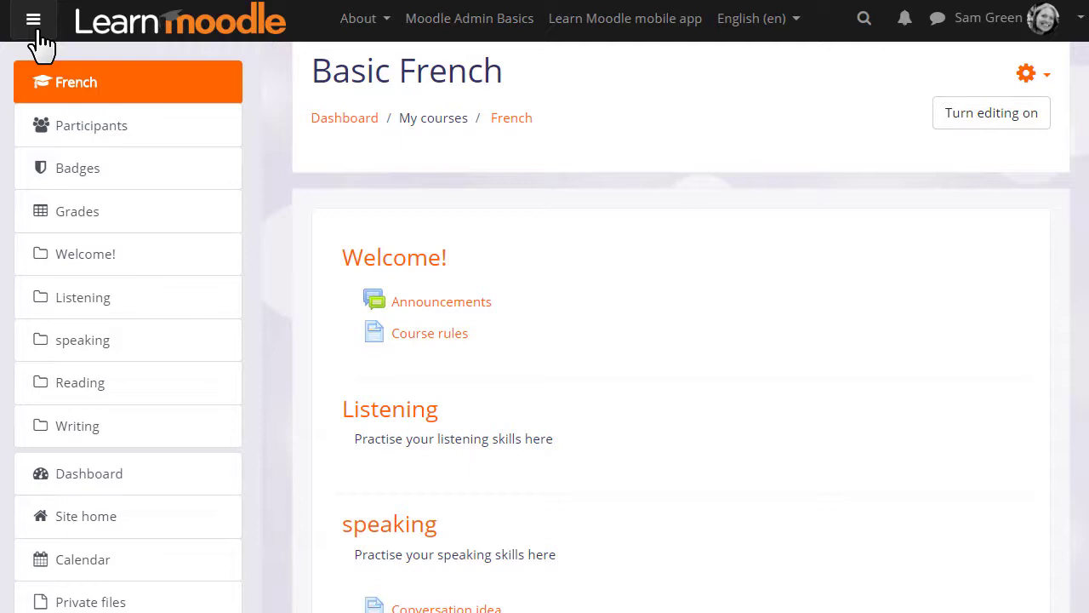
# Close the navigation drawer and turn editing on for the Basic French course.
pyautogui.click(39, 32)
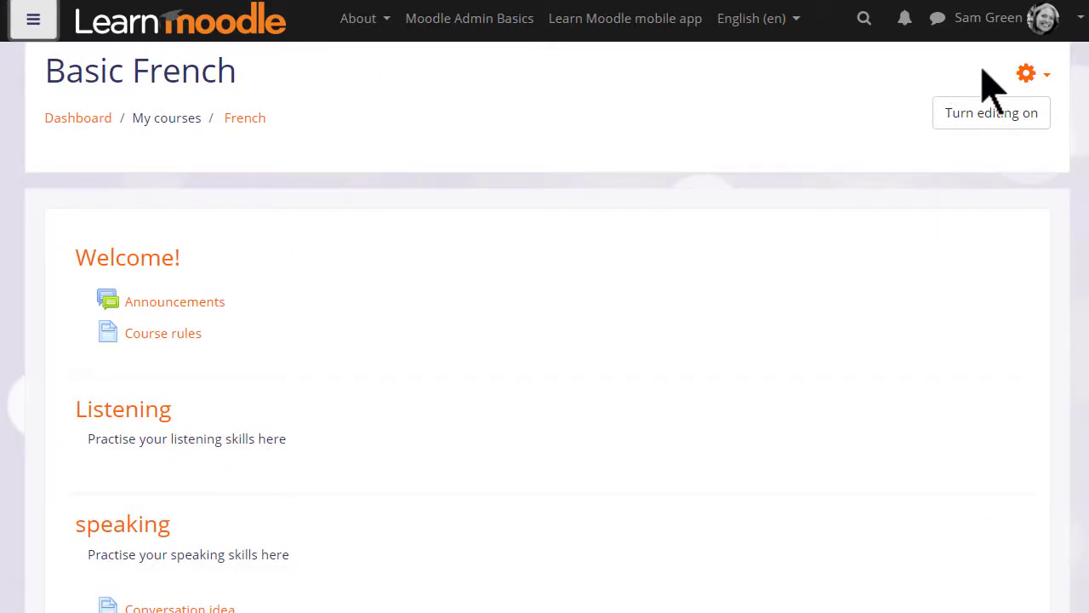
pyautogui.click(1026, 121)
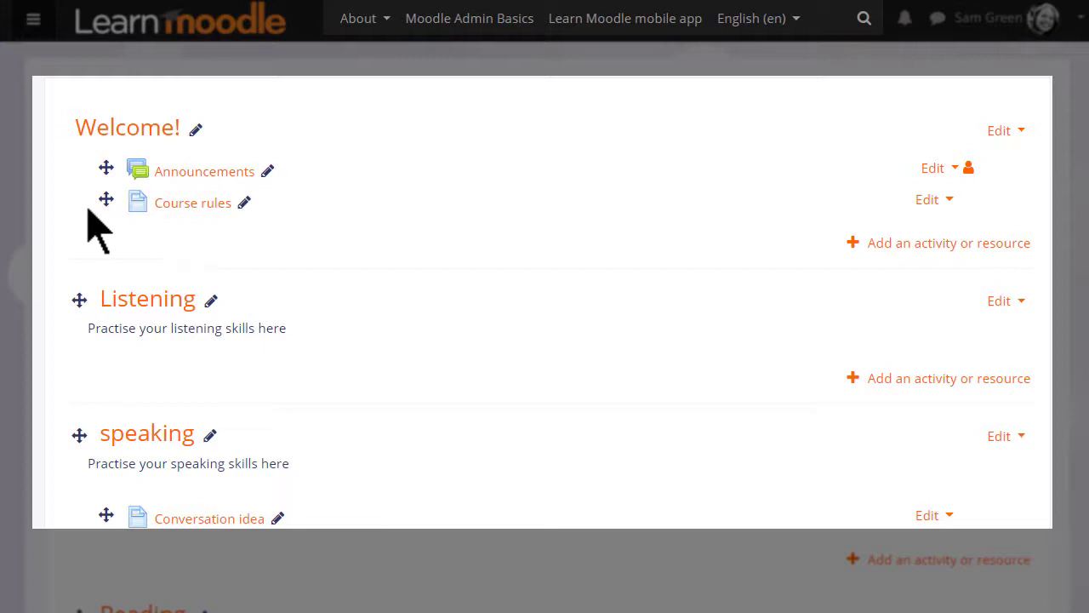
# Move Course rules above Announcements in the Welcome! section, and move the speaking section above Listening.
pyautogui.moveTo(101, 202)
pyautogui.mouseDown()
pyautogui.moveTo(94, 341)
pyautogui.moveTo(97, 199)
pyautogui.mouseUp()
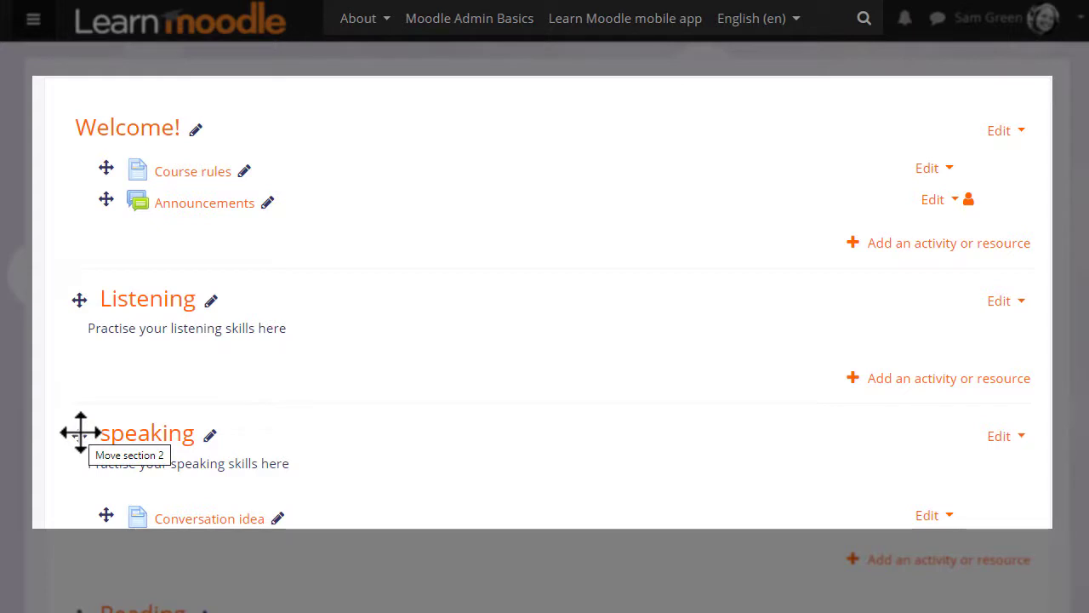
pyautogui.moveTo(78, 433); pyautogui.dragTo(71, 291)
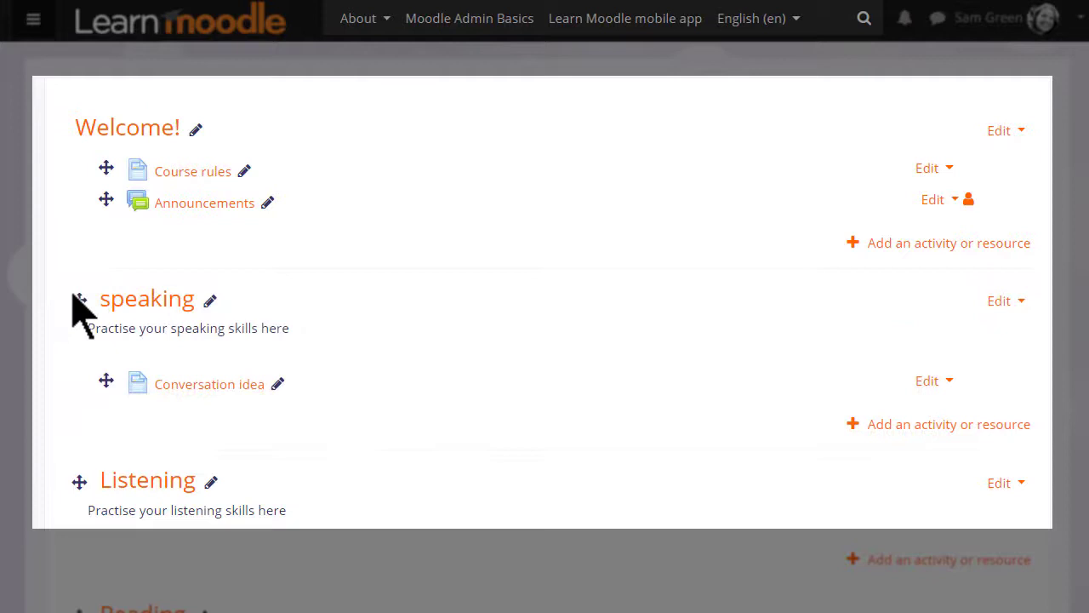
# Rename the speaking section as "Speaking" with a capital S.
pyautogui.click(210, 303)
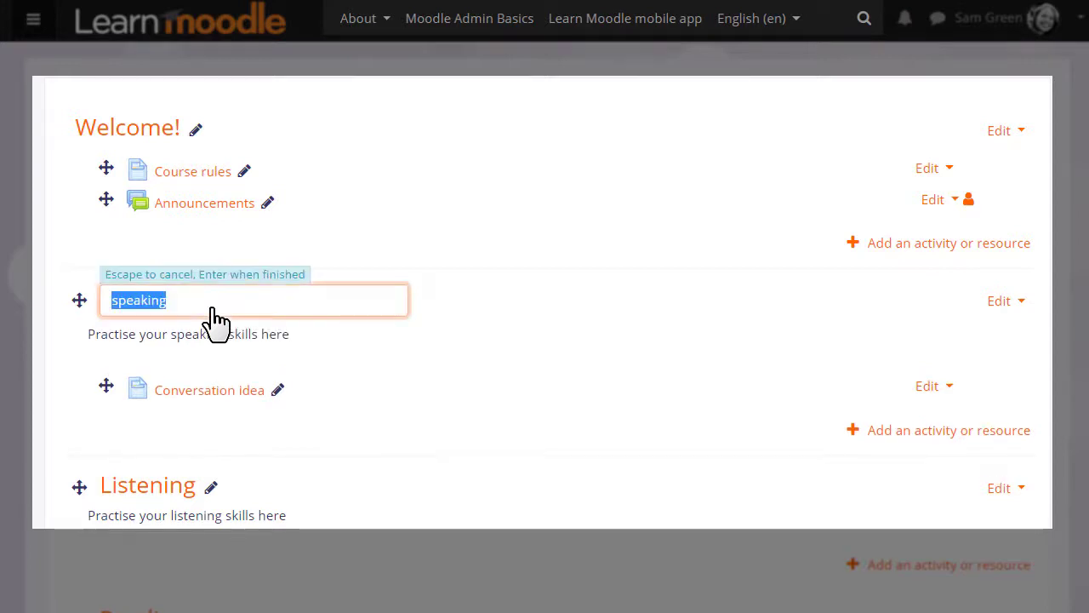
pyautogui.write('Speaking')
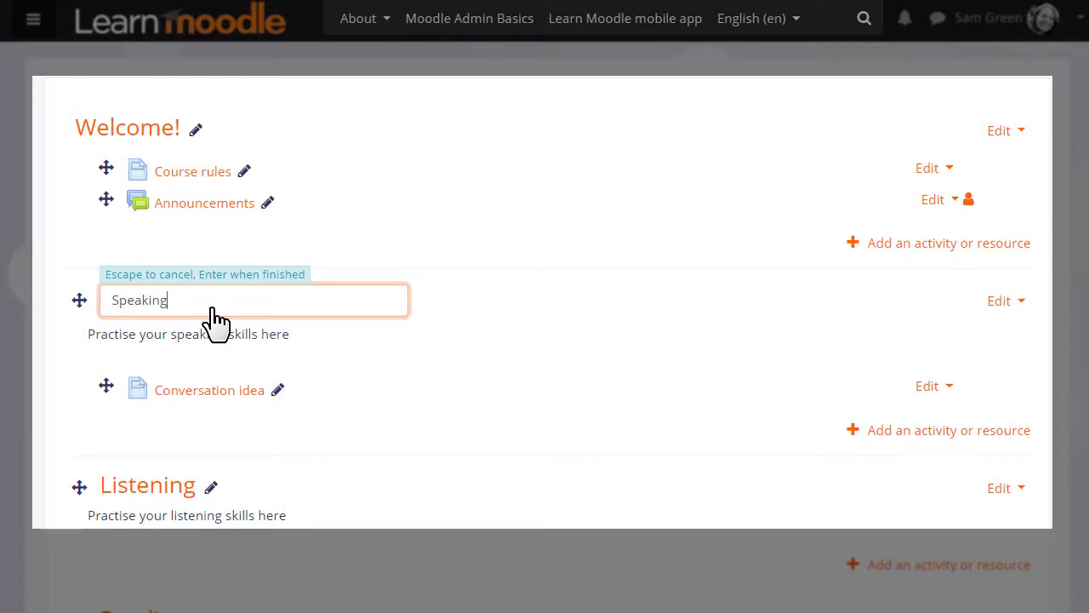
pyautogui.press('Return')
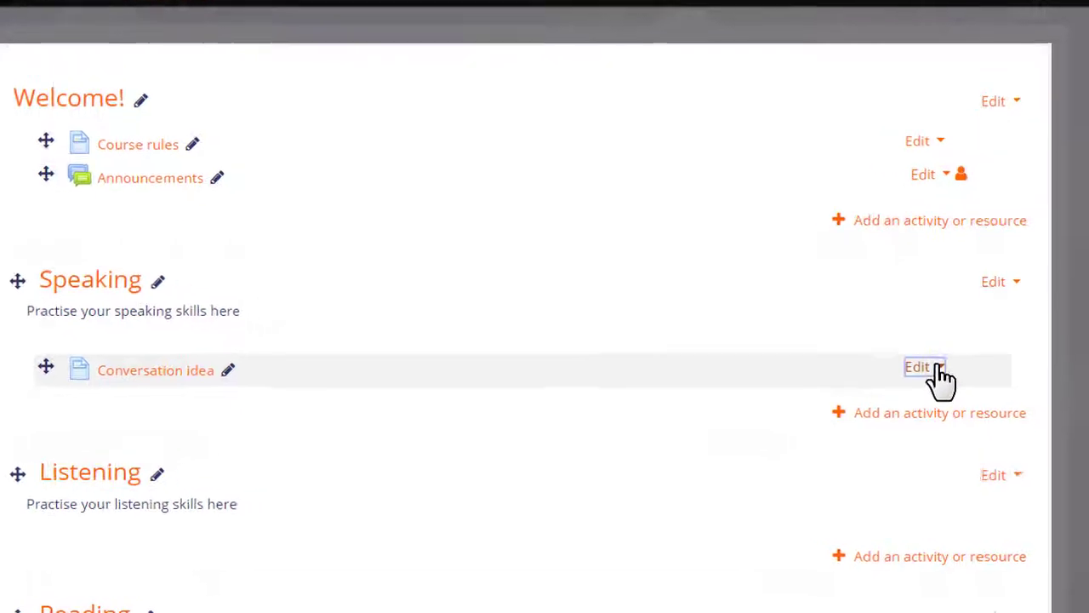
# Delete the Conversation idea page from the Speaking section and restore it from the course recycle bin.
pyautogui.click(936, 368)
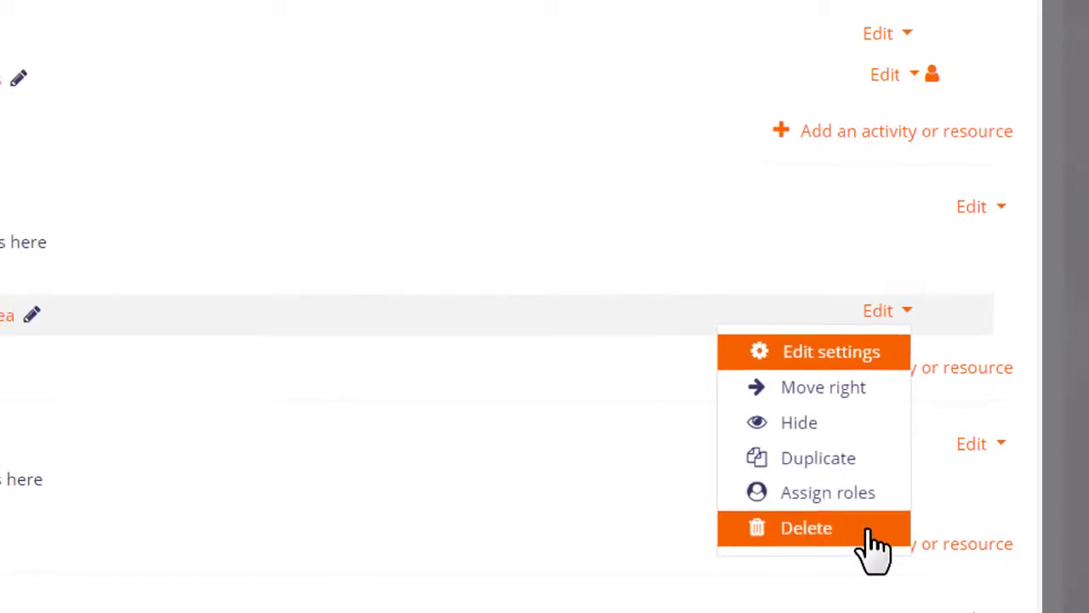
pyautogui.click(1026, 101)
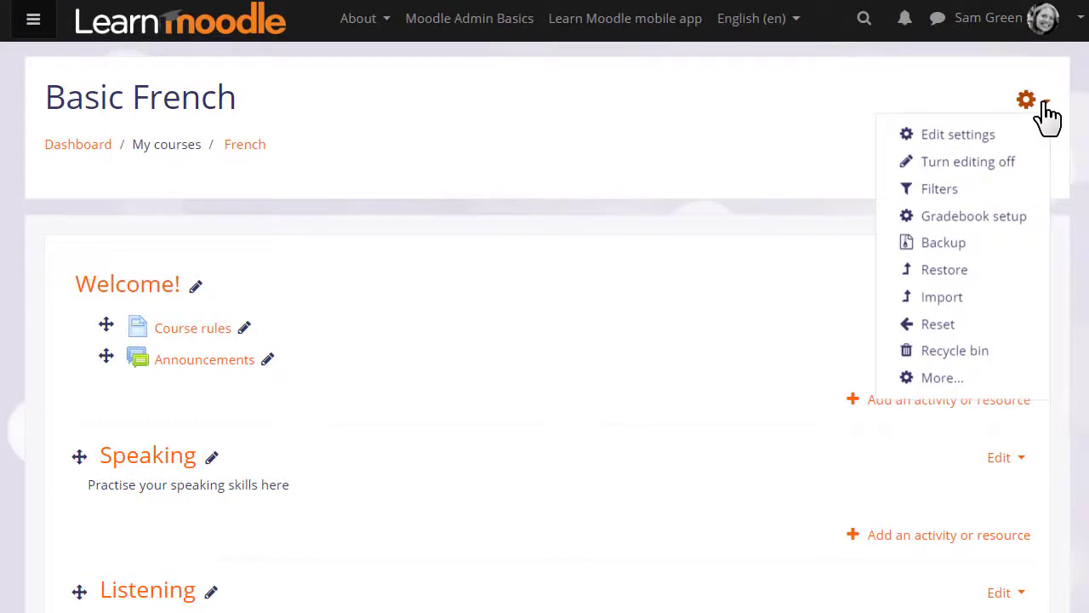
pyautogui.click(979, 358)
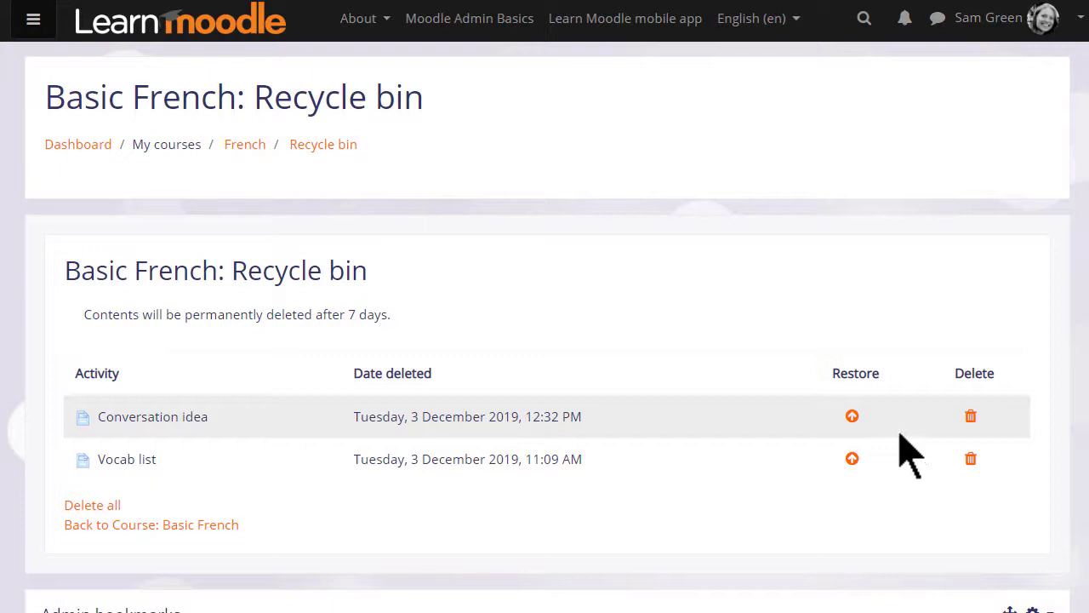
pyautogui.click(851, 416)
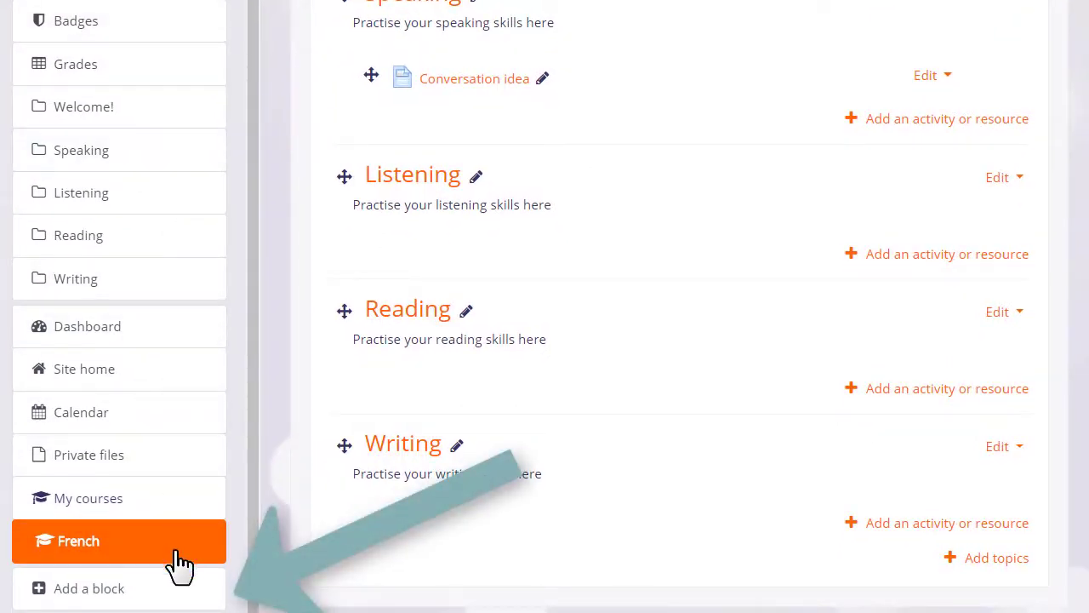
# Add a Comments block to the course page, and delete that block again.
pyautogui.click(176, 595)
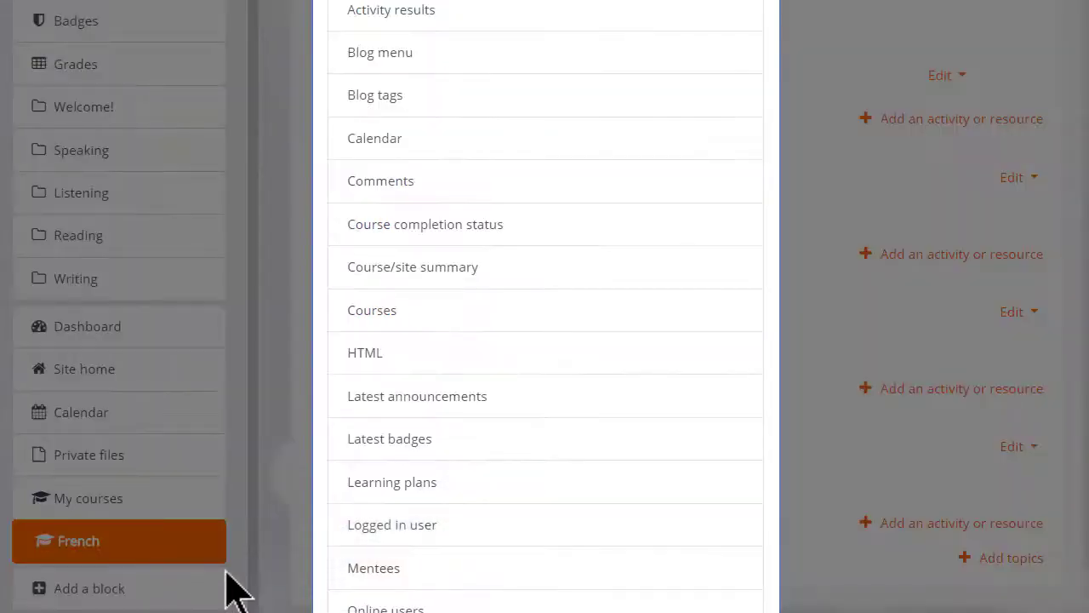
pyautogui.click(445, 200)
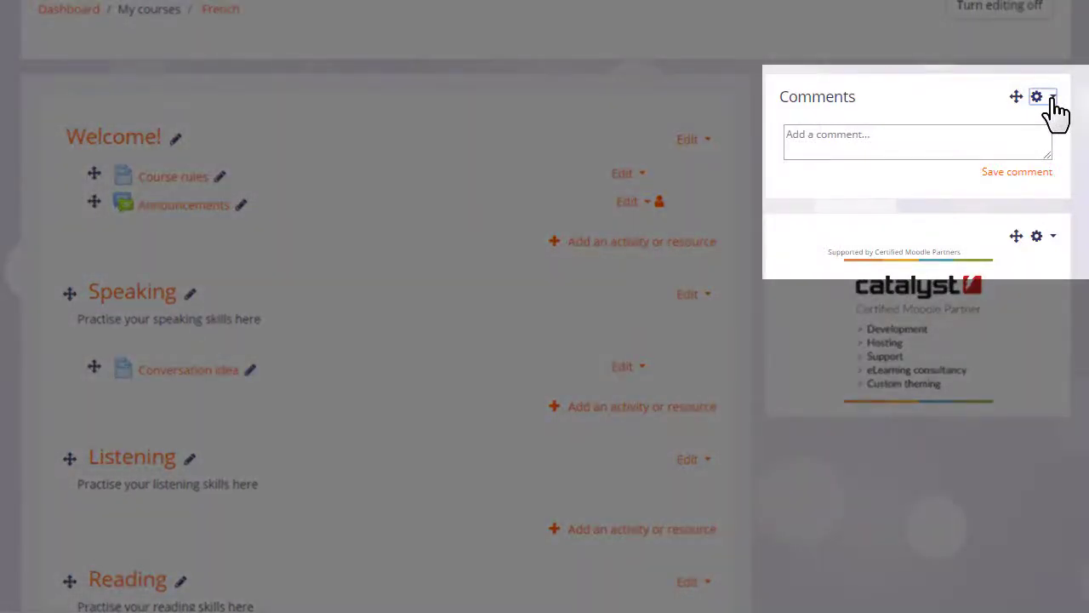
pyautogui.click(1052, 99)
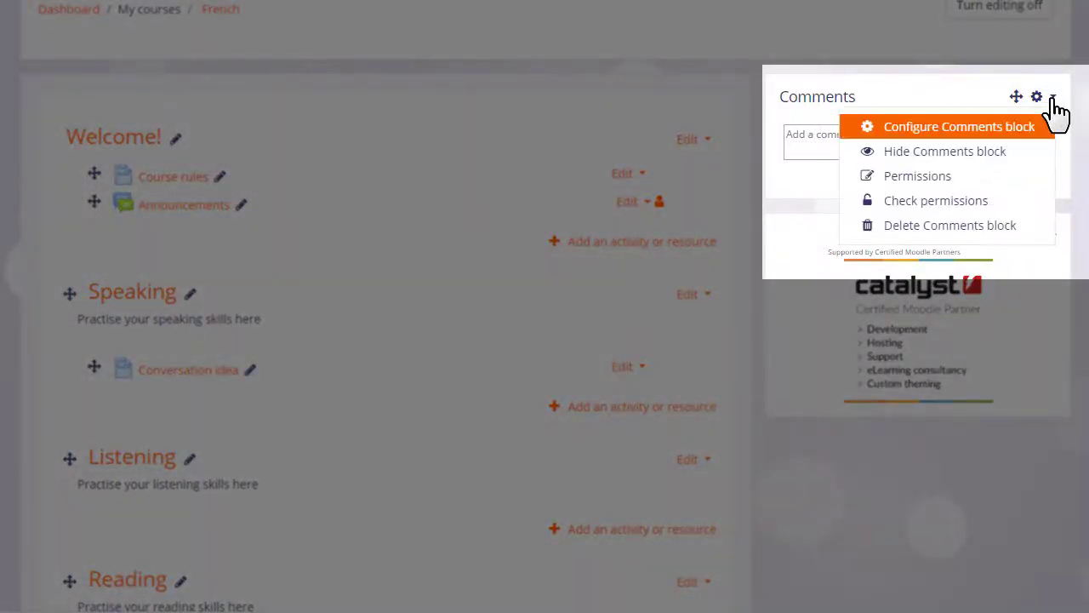
pyautogui.click(1019, 228)
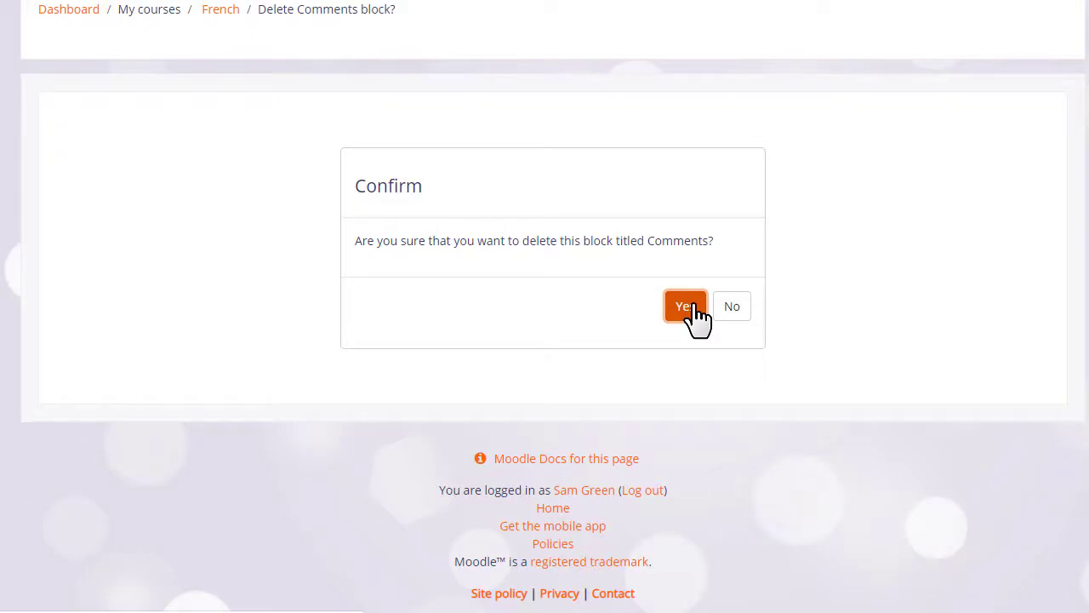
pyautogui.click(686, 305)
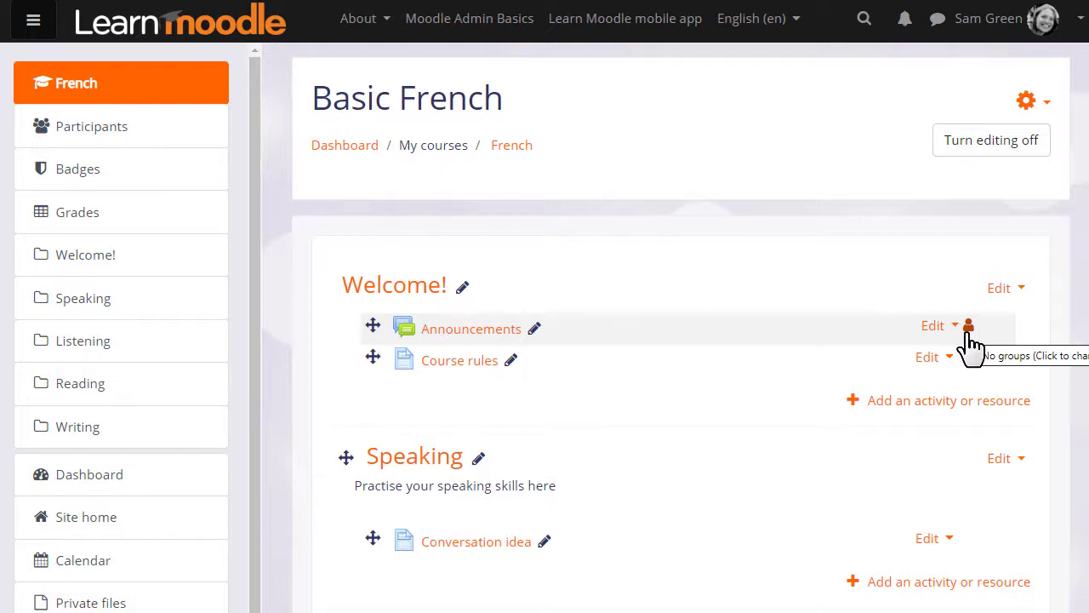
# Hide the Announcements forum in the Welcome! section from students.
pyautogui.click(954, 330)
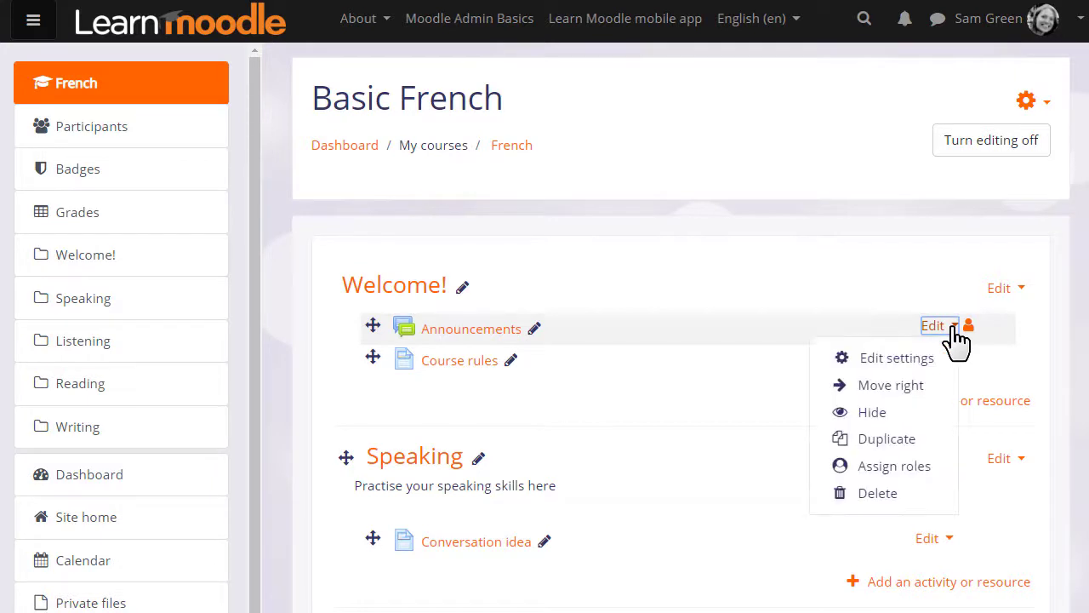
pyautogui.click(885, 416)
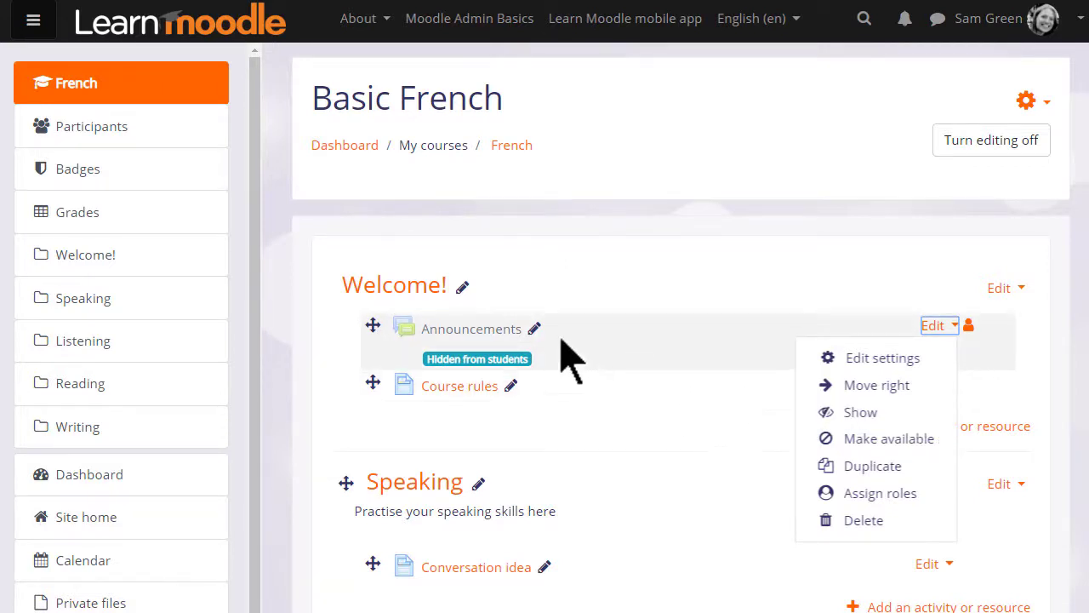
pyautogui.click(793, 308)
# View the course in the Learner role, and return to the normal role.
pyautogui.click(1054, 20)
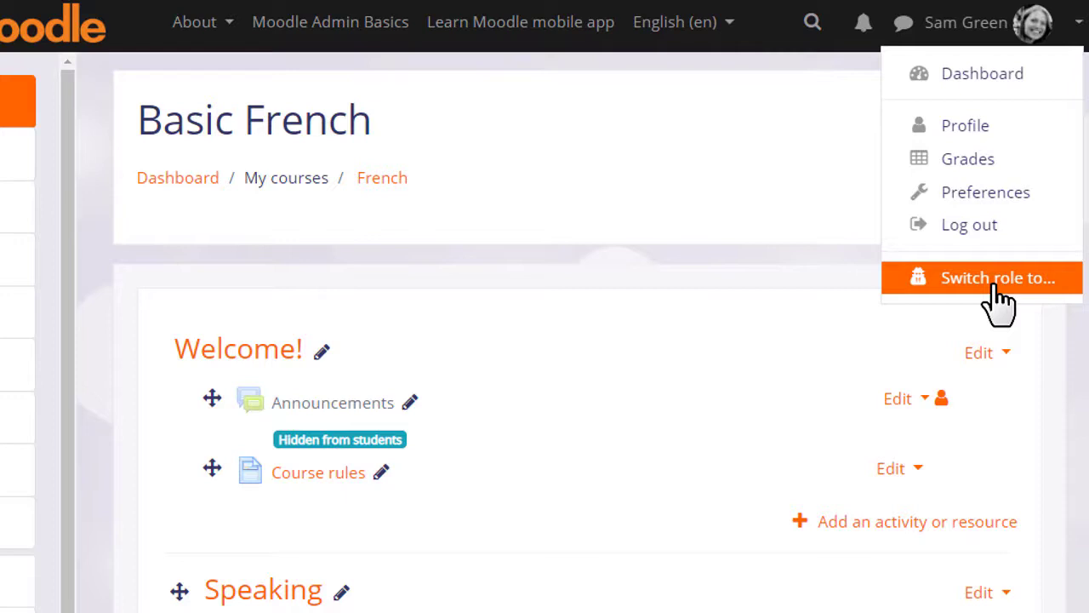
pyautogui.click(999, 288)
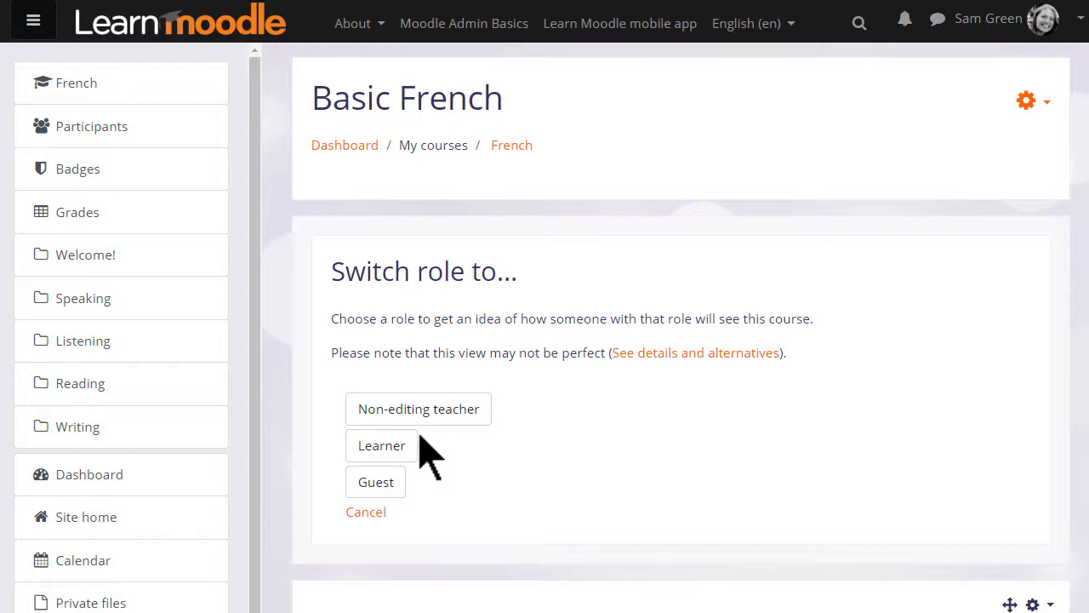
pyautogui.click(406, 445)
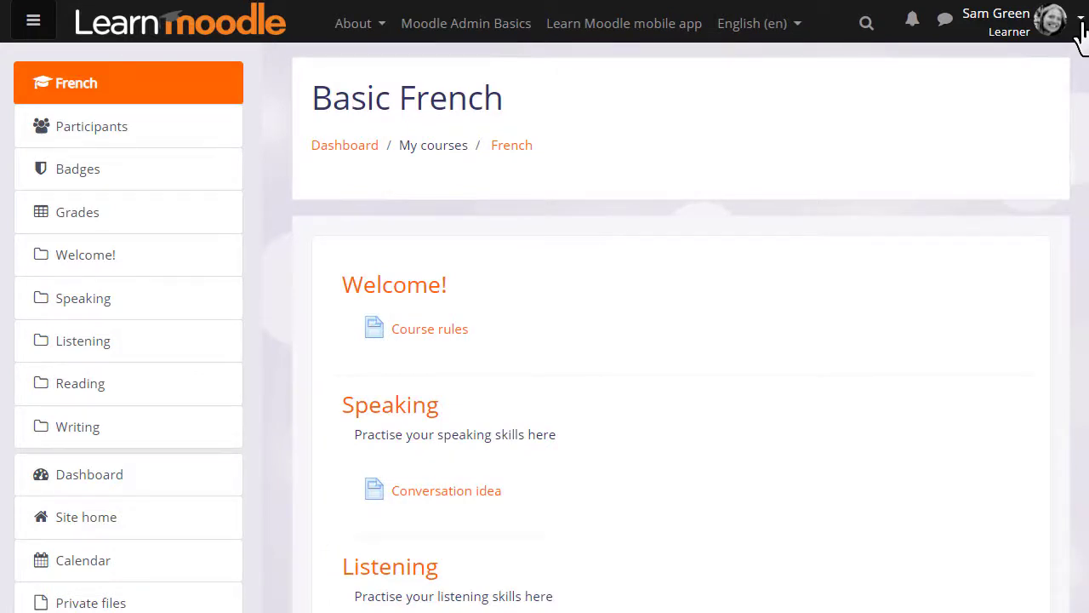
pyautogui.click(1077, 24)
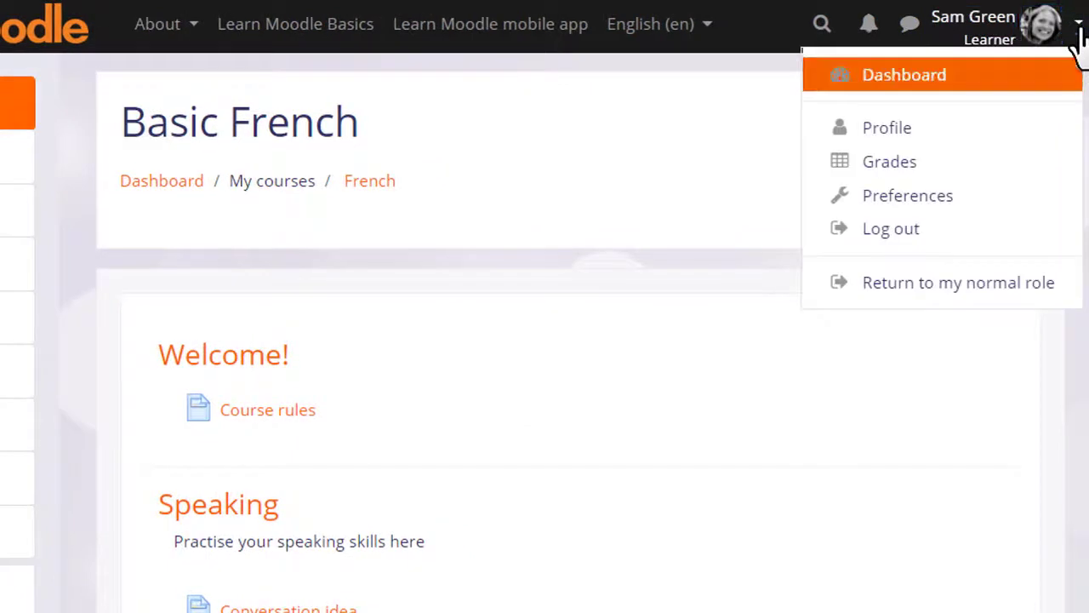
pyautogui.click(936, 286)
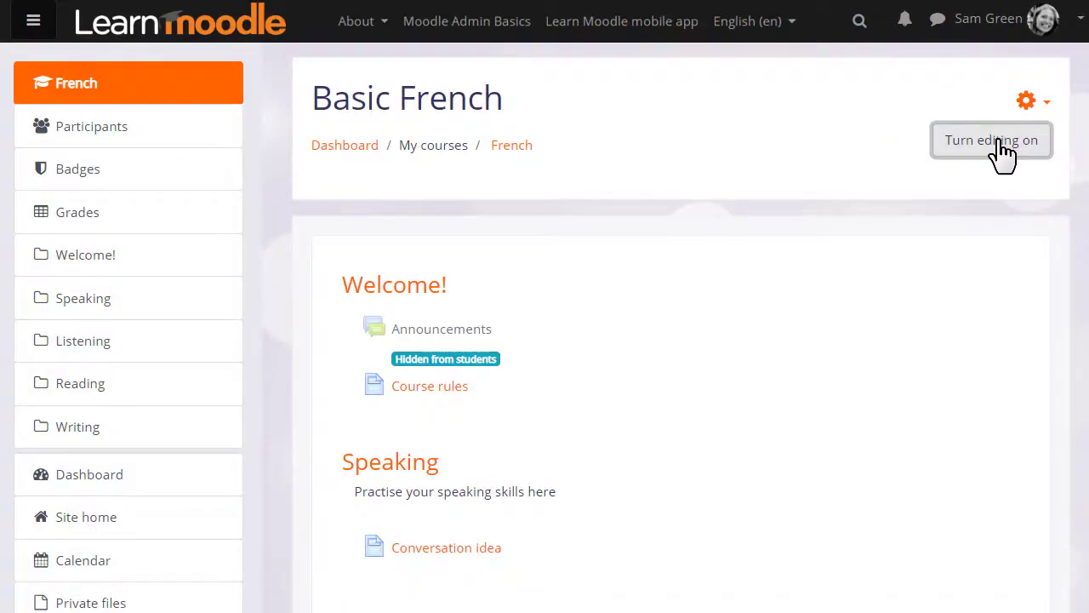
# Turn course editing back on and make the hidden Announcements forum visible to students.
pyautogui.click(1004, 153)
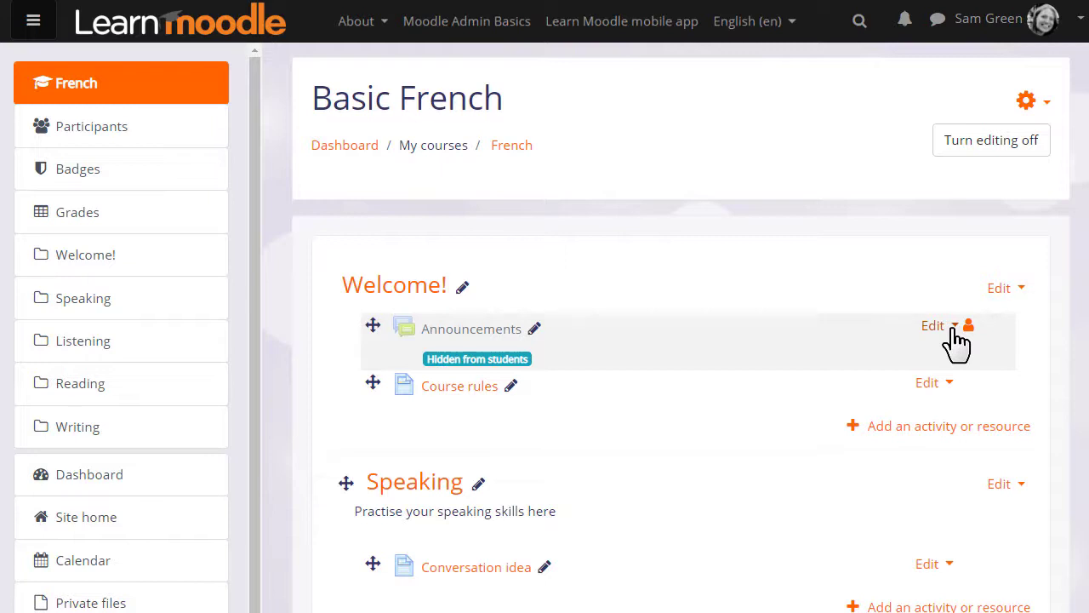
pyautogui.click(953, 331)
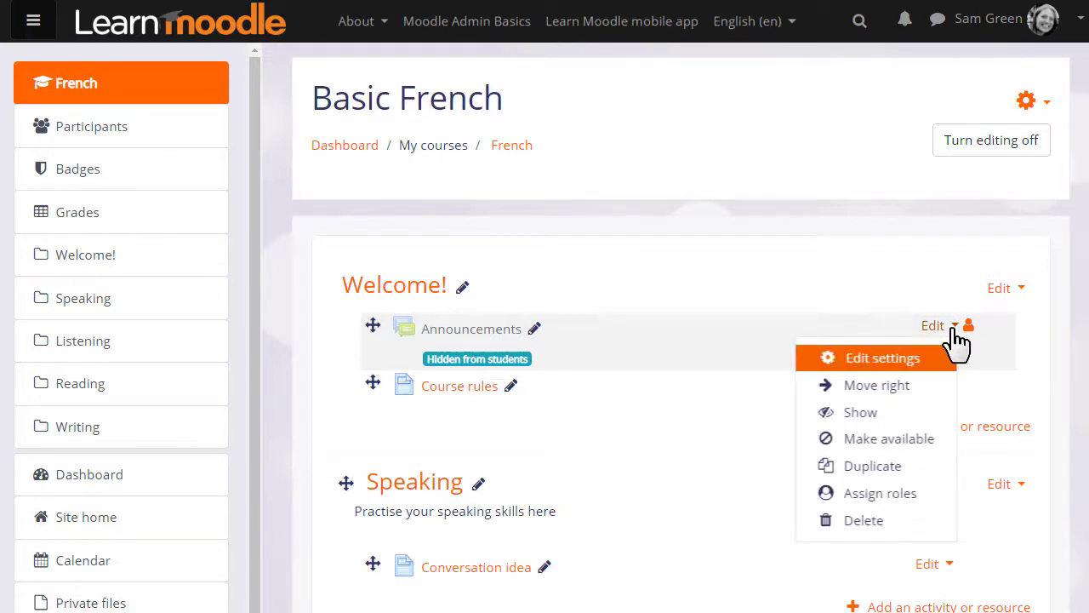
pyautogui.click(906, 417)
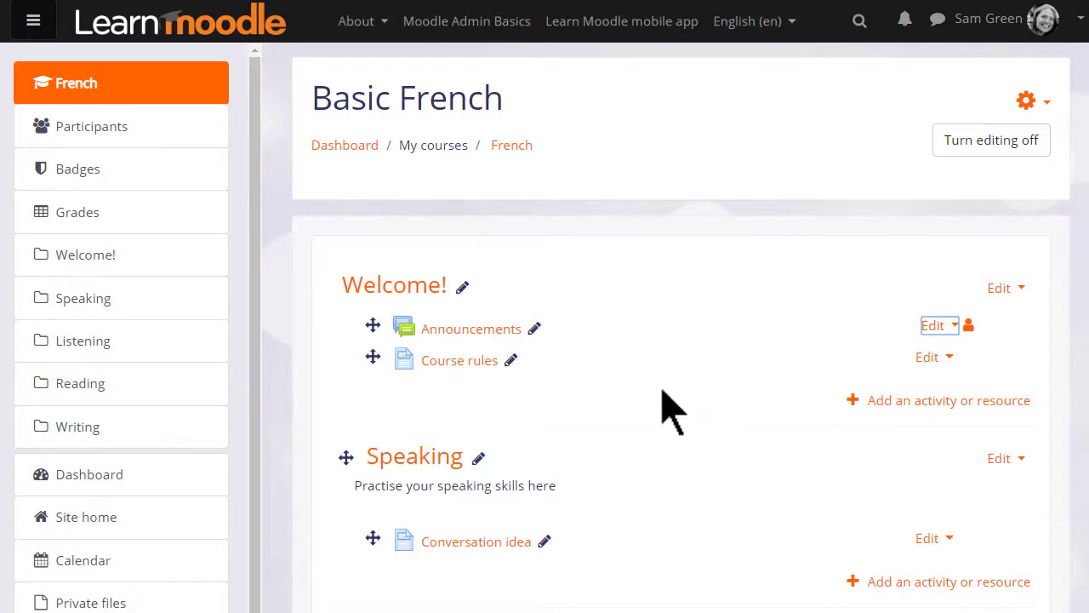
pyautogui.click(476, 366)
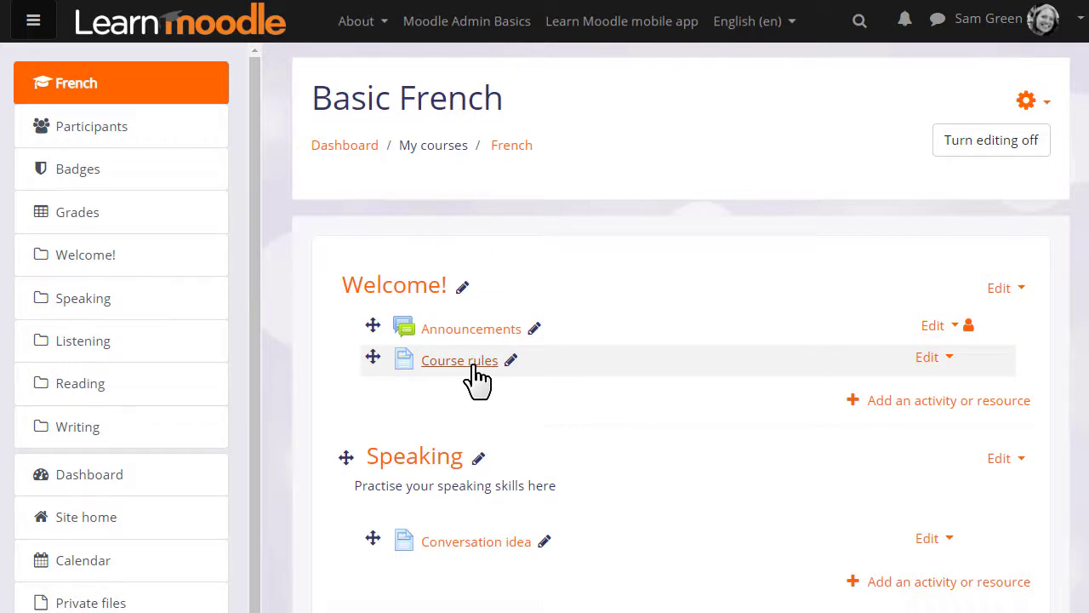
pyautogui.click(1034, 245)
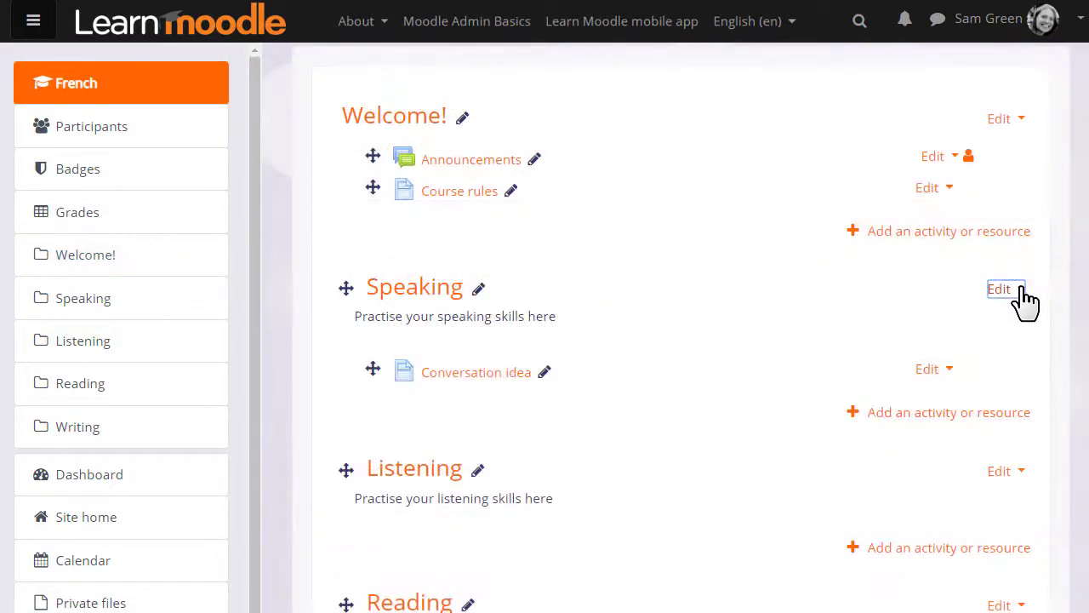
# Highlight the Speaking topic as the current one in the course.
pyautogui.click(1018, 293)
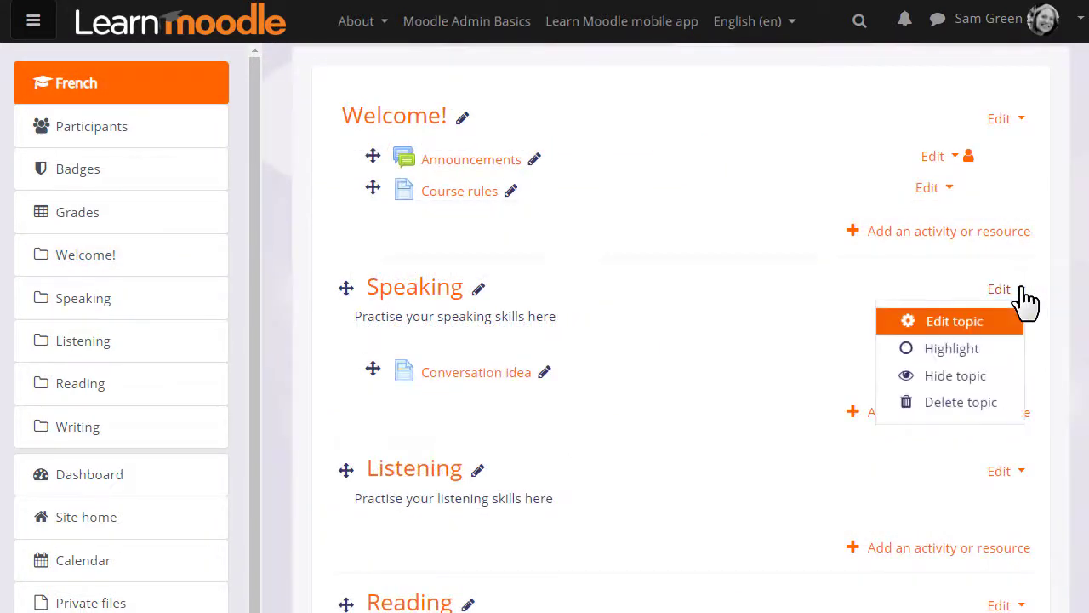
pyautogui.click(979, 351)
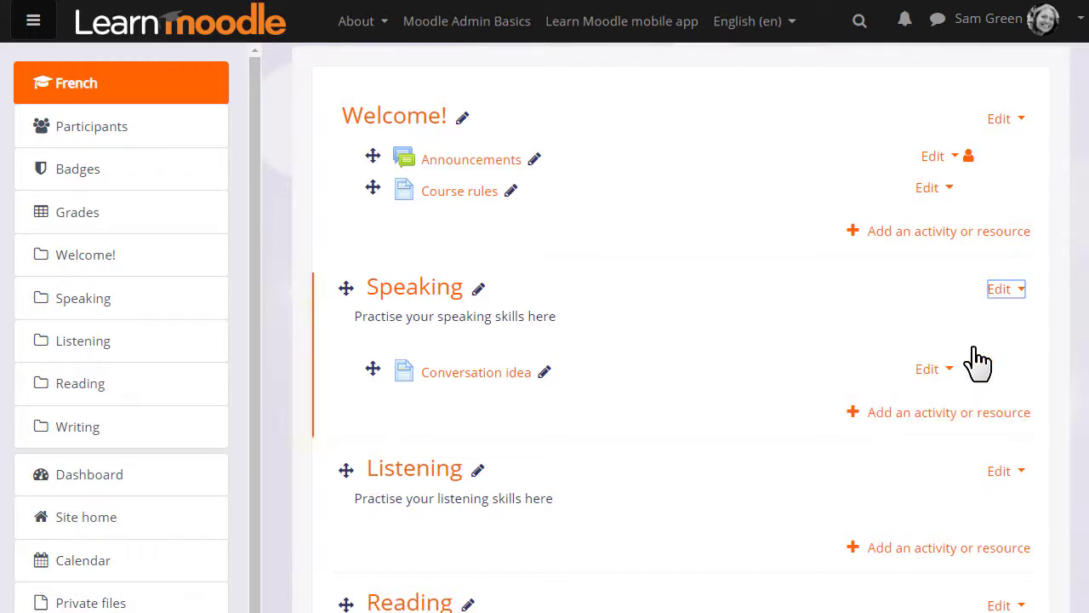